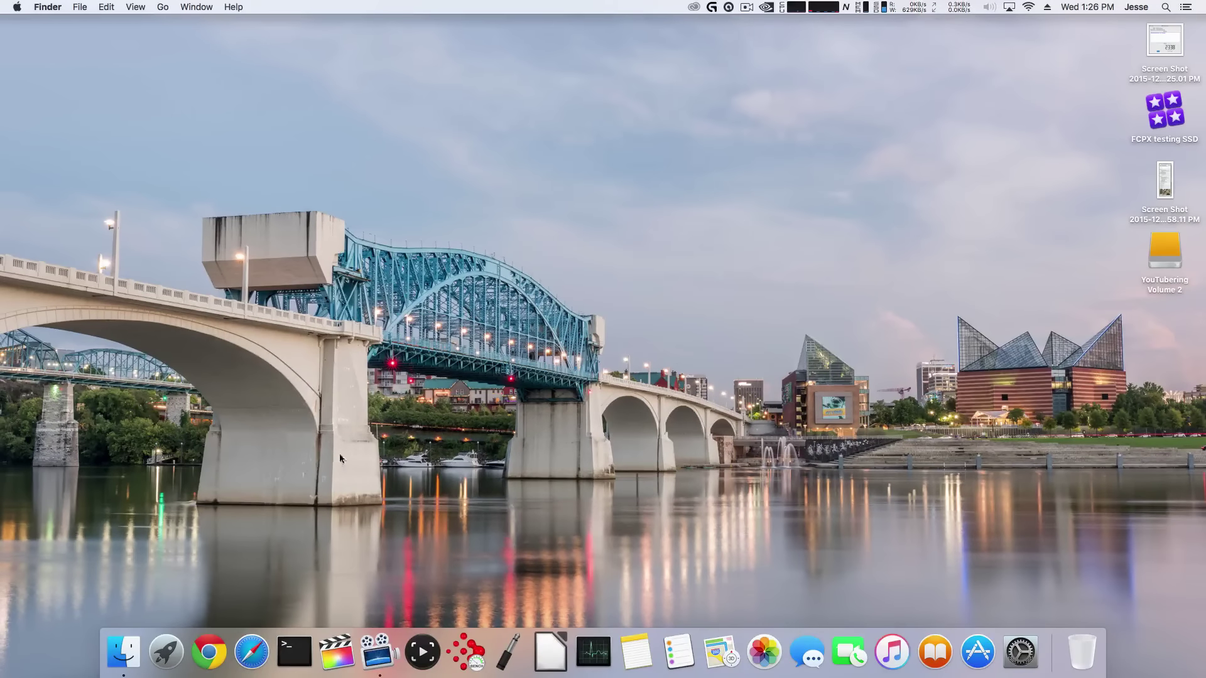
Launch Blackmagic Disk Speed Test from the Applications folder in a new Finder window
click(124, 650)
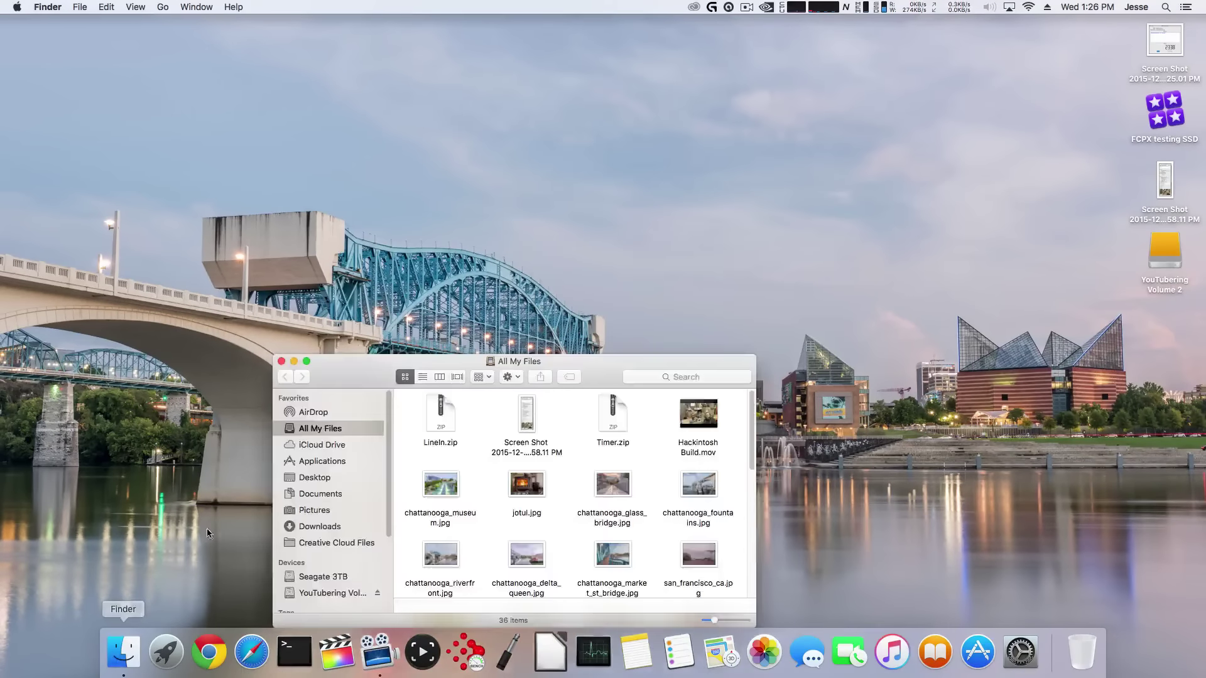
click(322, 463)
double_click(713, 482)
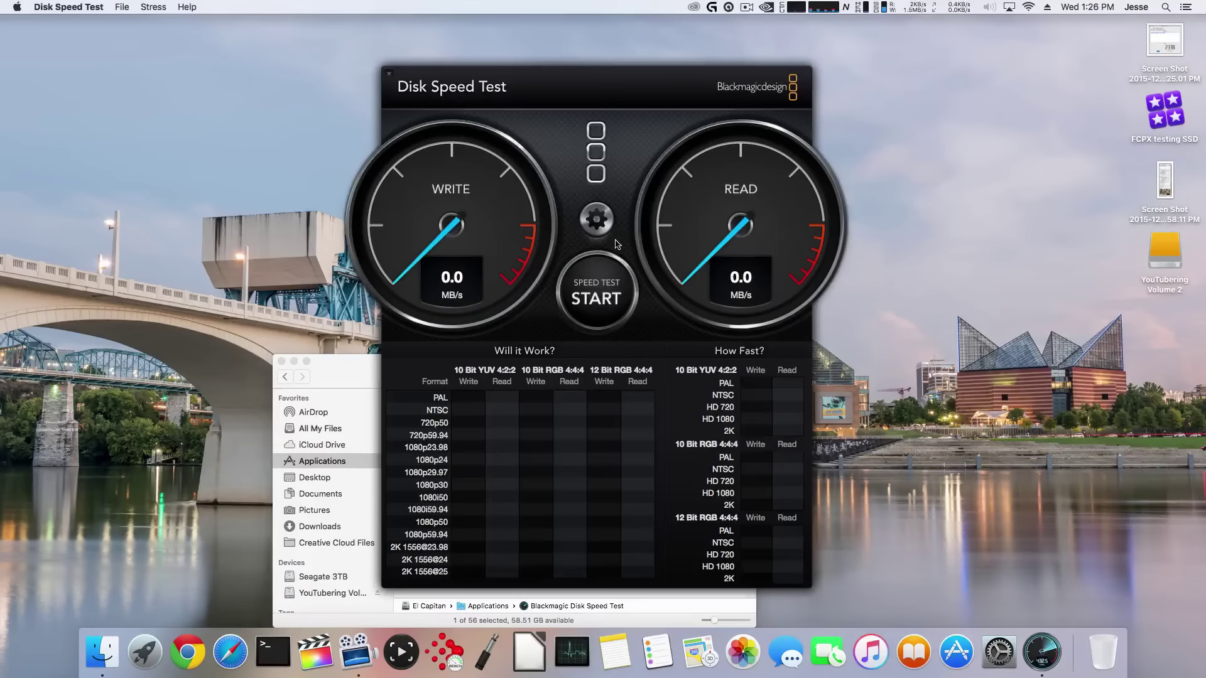
Set the Desktop folder as the speed test's target drive
click(602, 228)
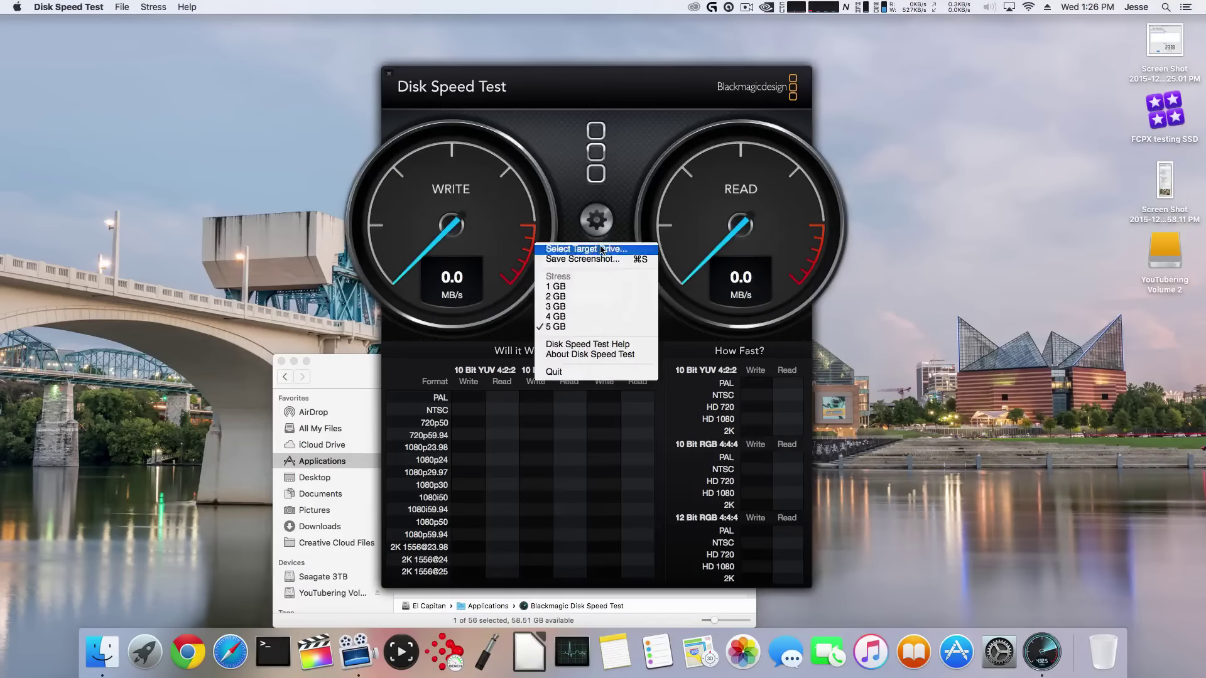
click(600, 250)
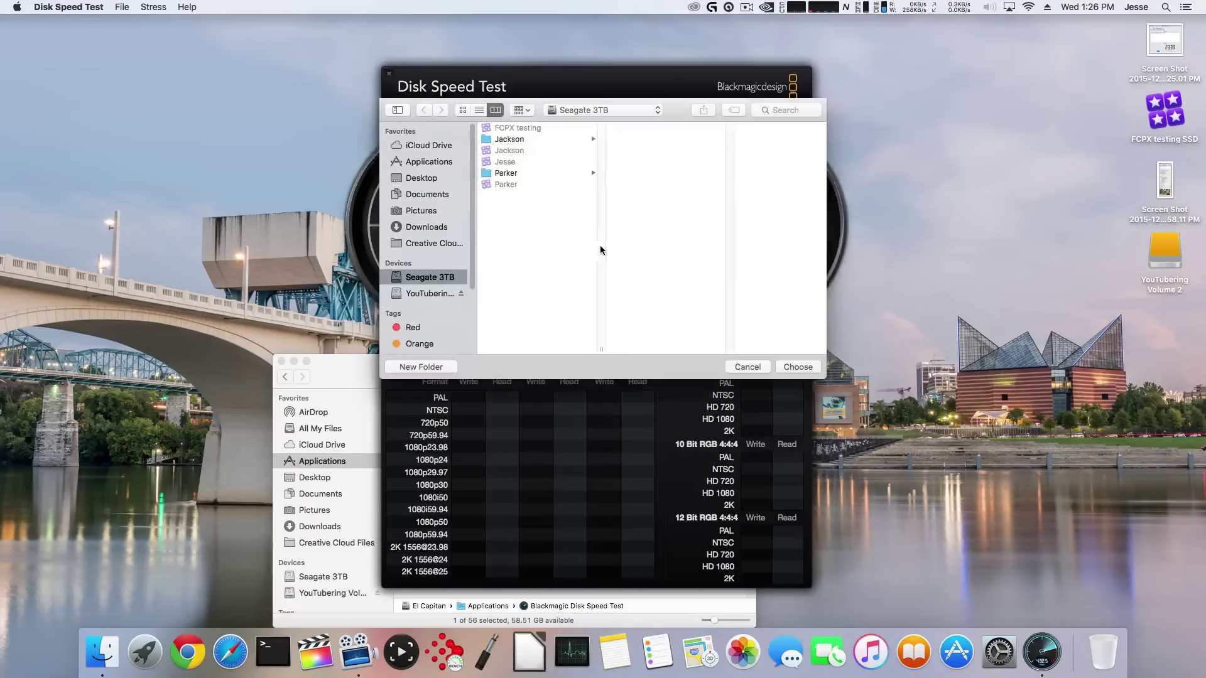
click(411, 180)
click(799, 370)
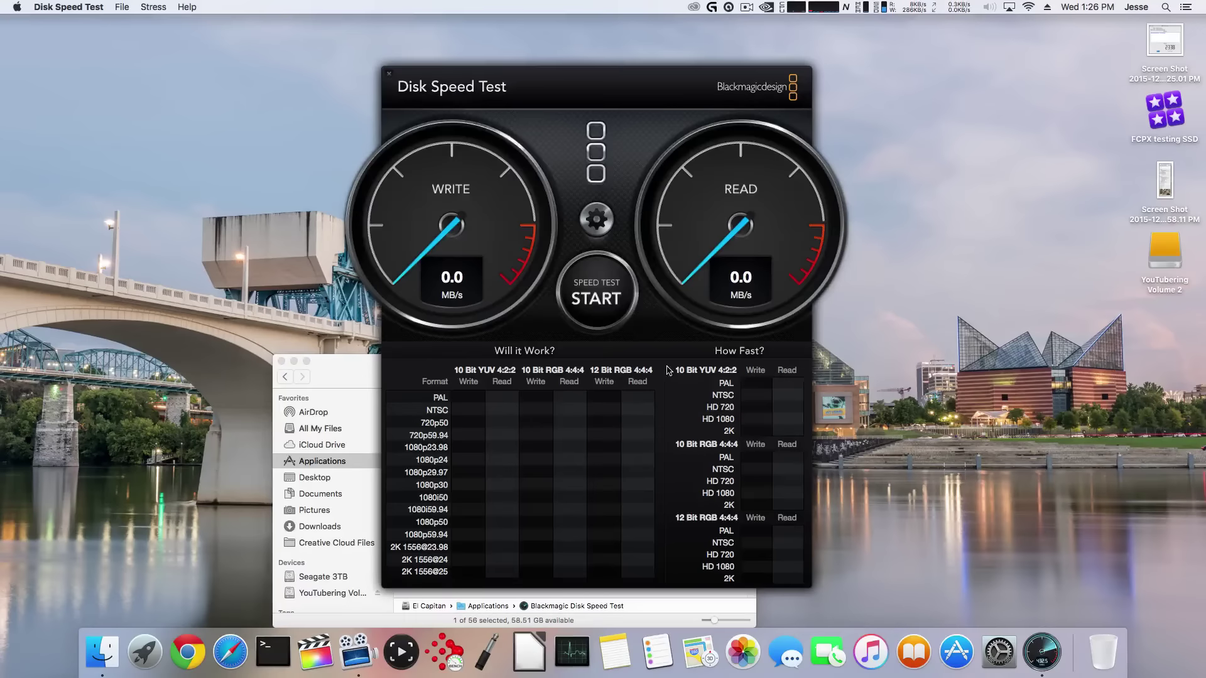
Keep the 5 GB stress size and start the benchmark on the internal drive
click(600, 221)
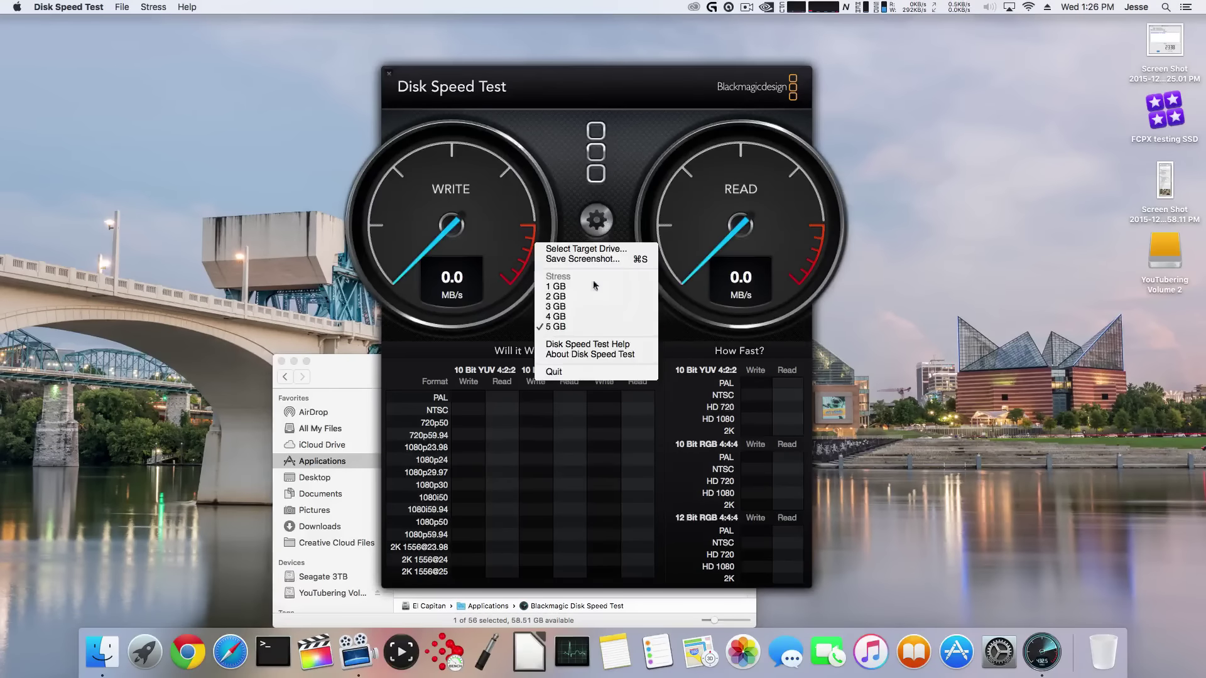
click(585, 328)
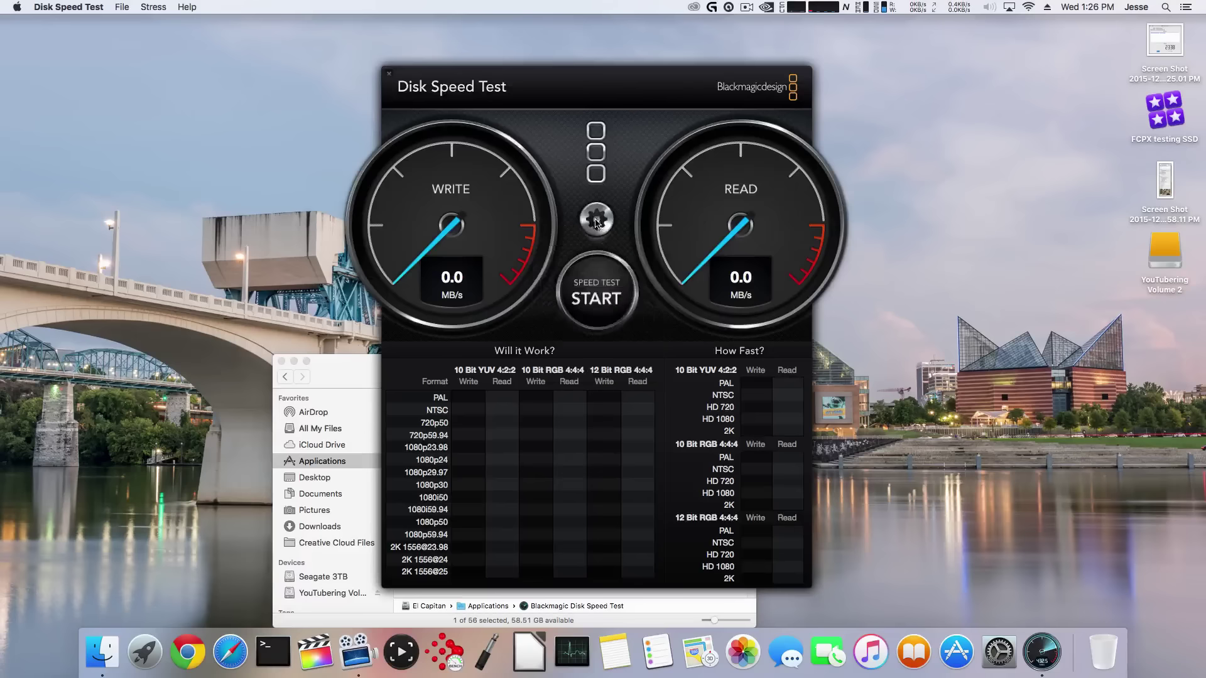
click(597, 300)
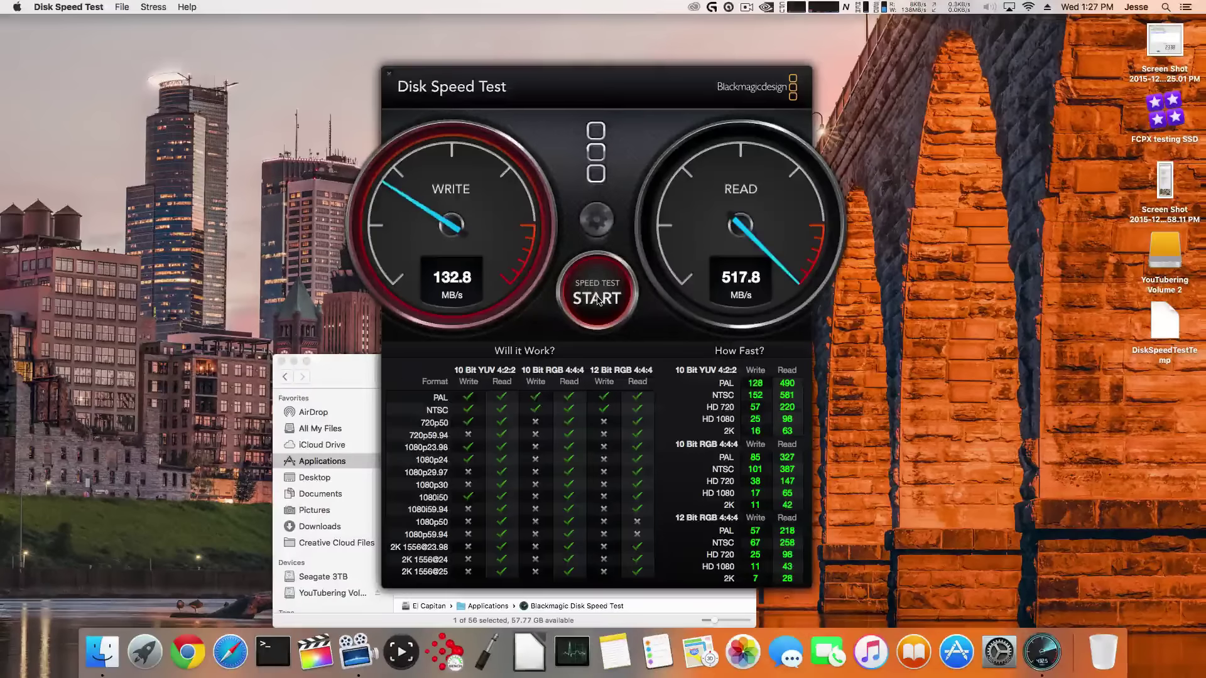
click(832, 6)
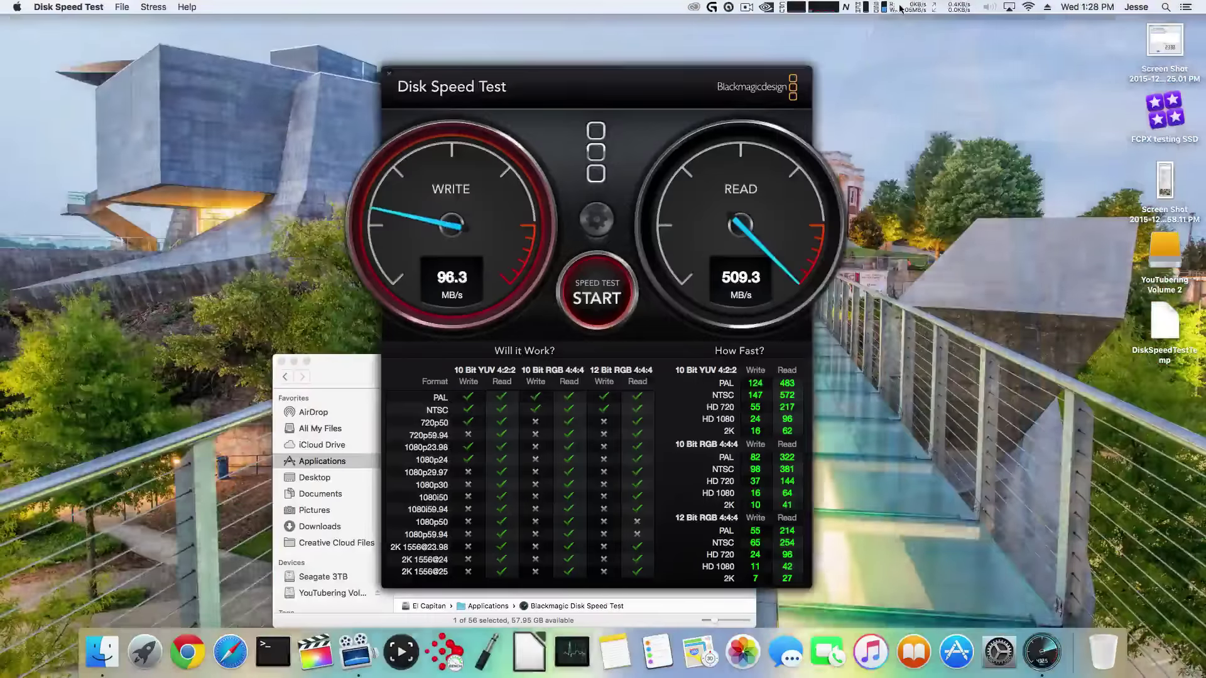
click(900, 8)
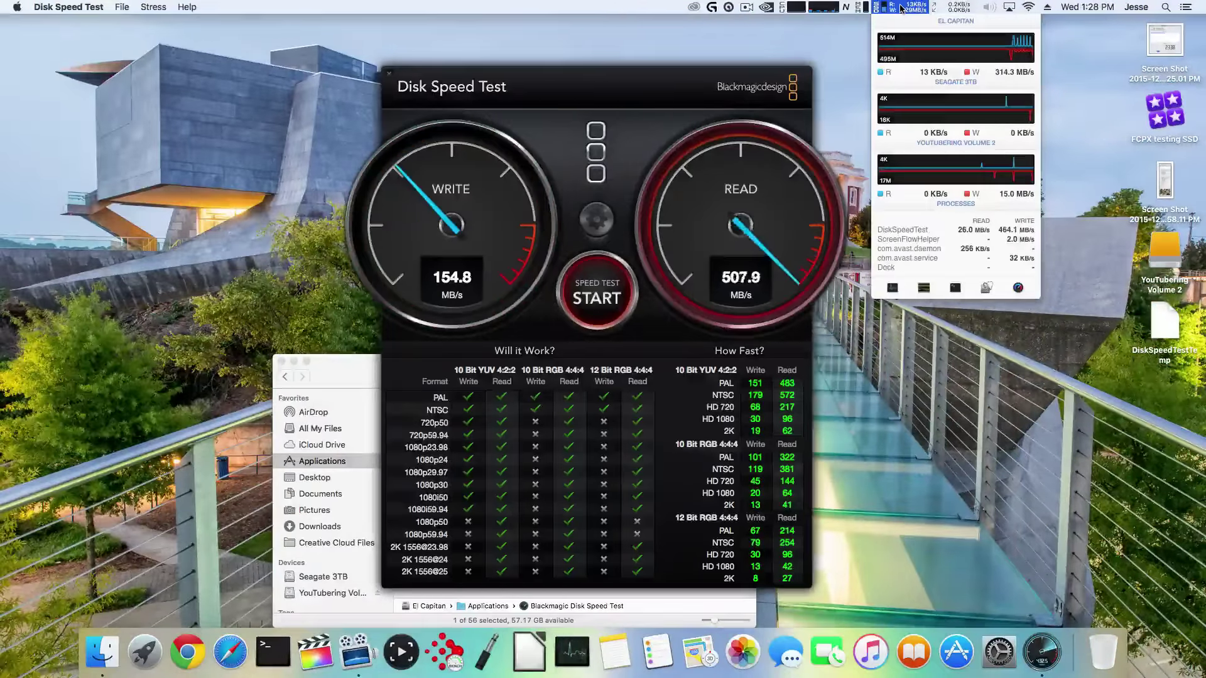
mouse_move(931, 60)
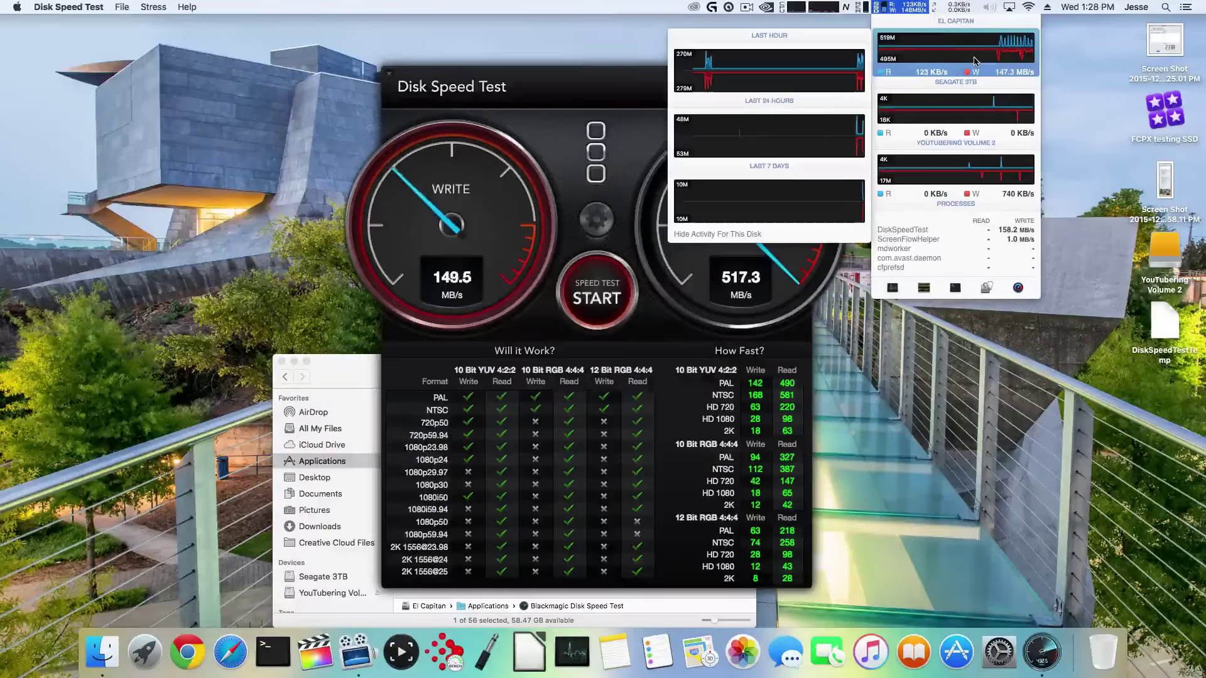
click(898, 6)
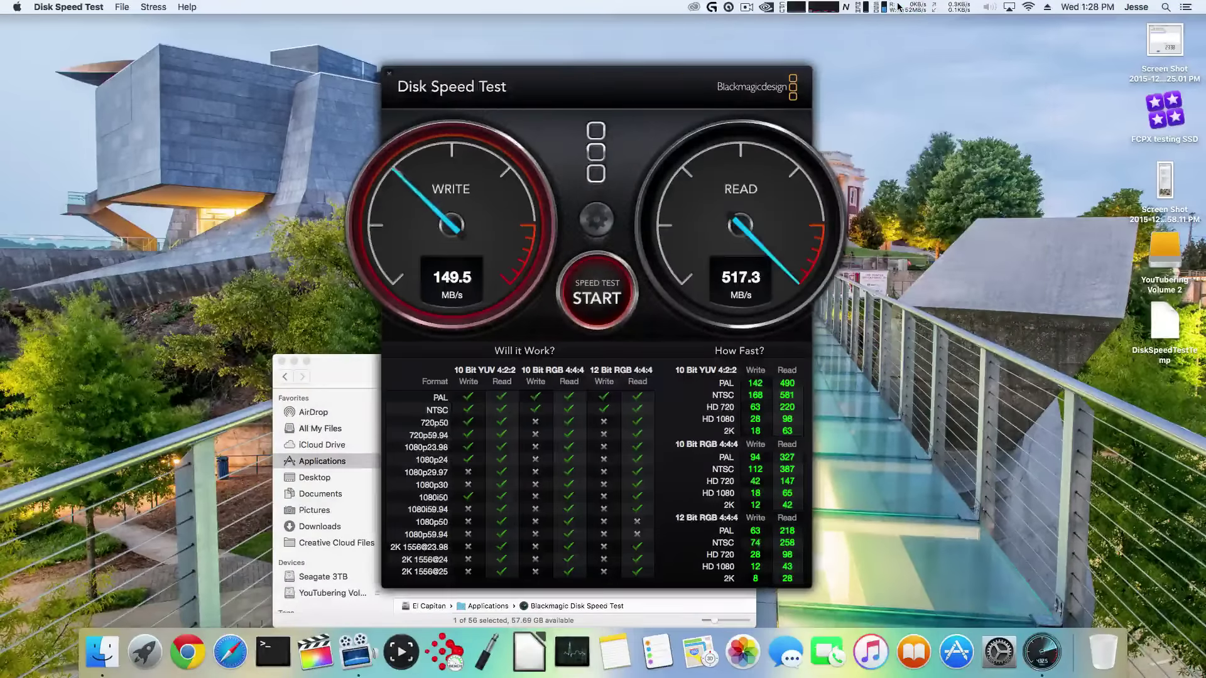
Stop the running test, retarget it to the Seagate 3TB drive, and start a new run
click(611, 296)
click(605, 231)
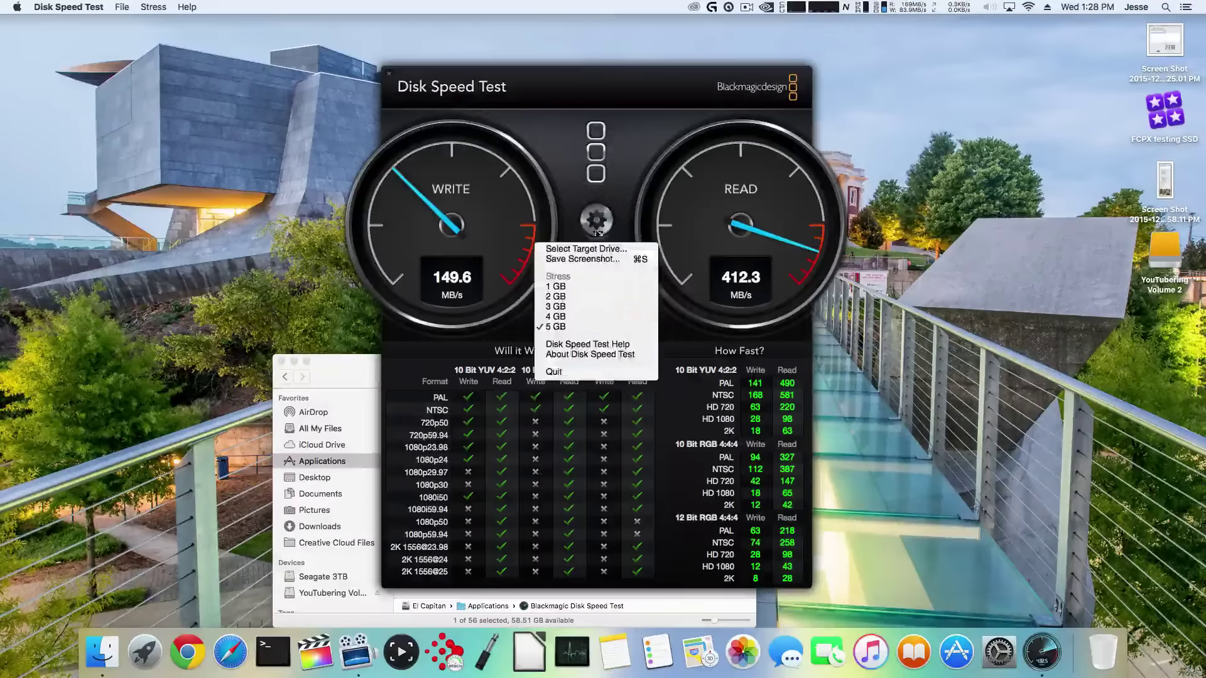
click(611, 249)
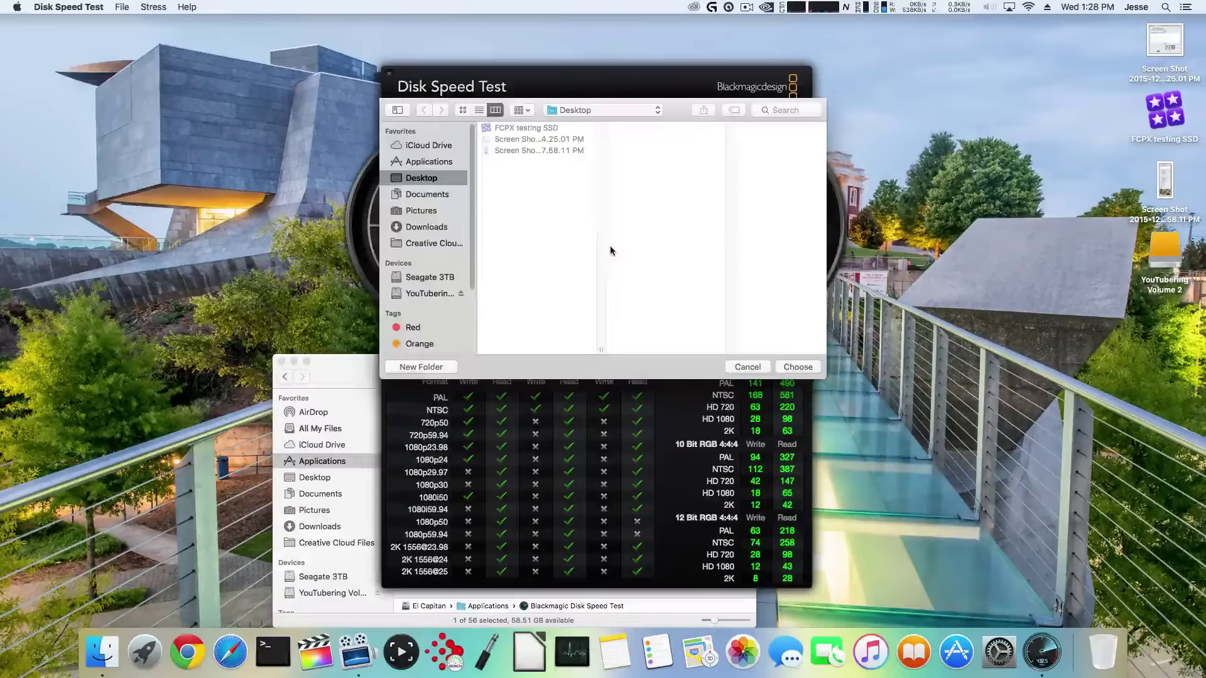
click(416, 281)
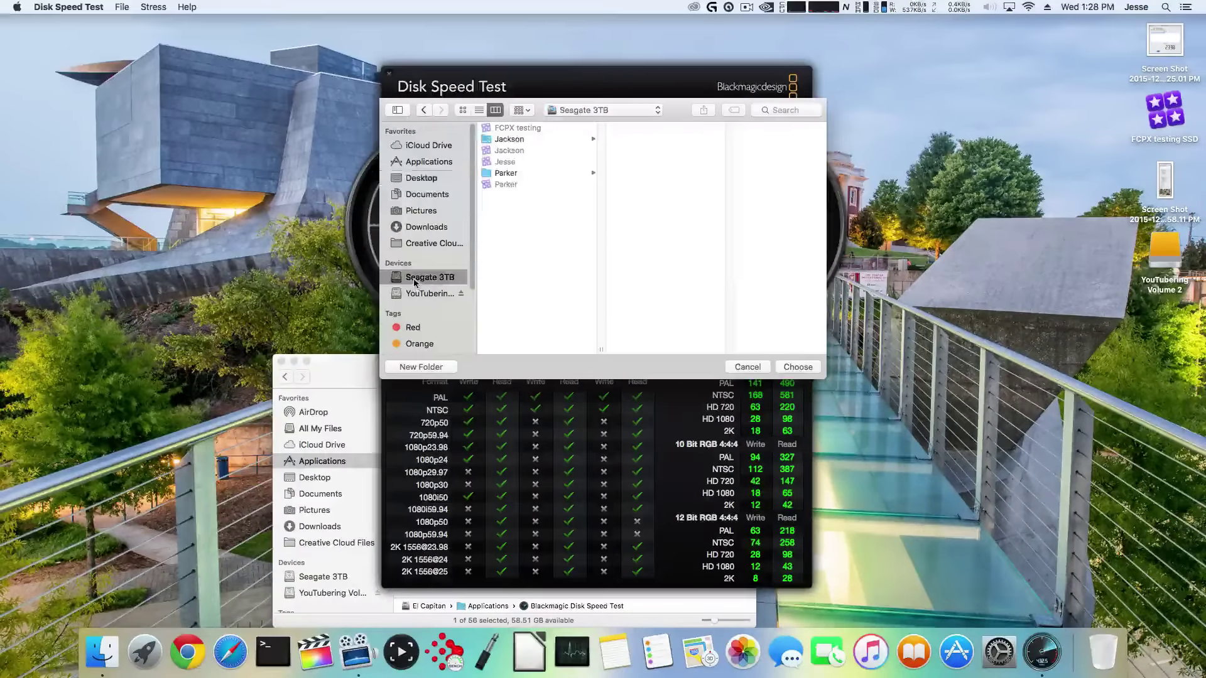
click(799, 368)
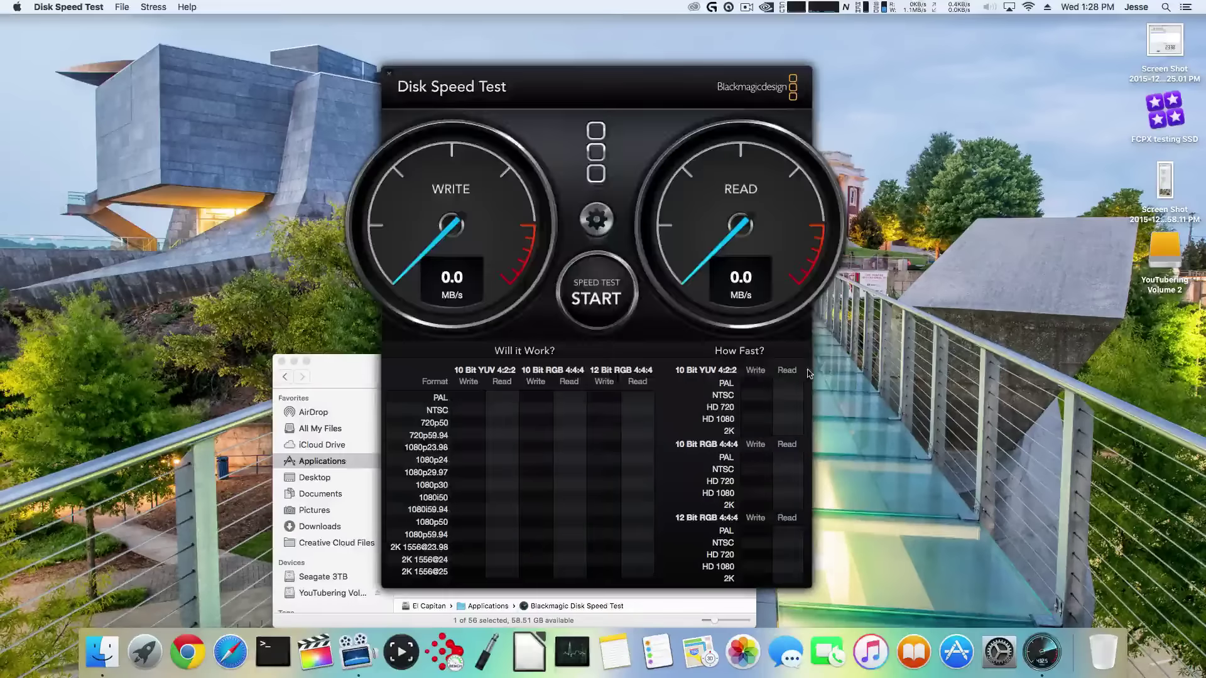
click(582, 272)
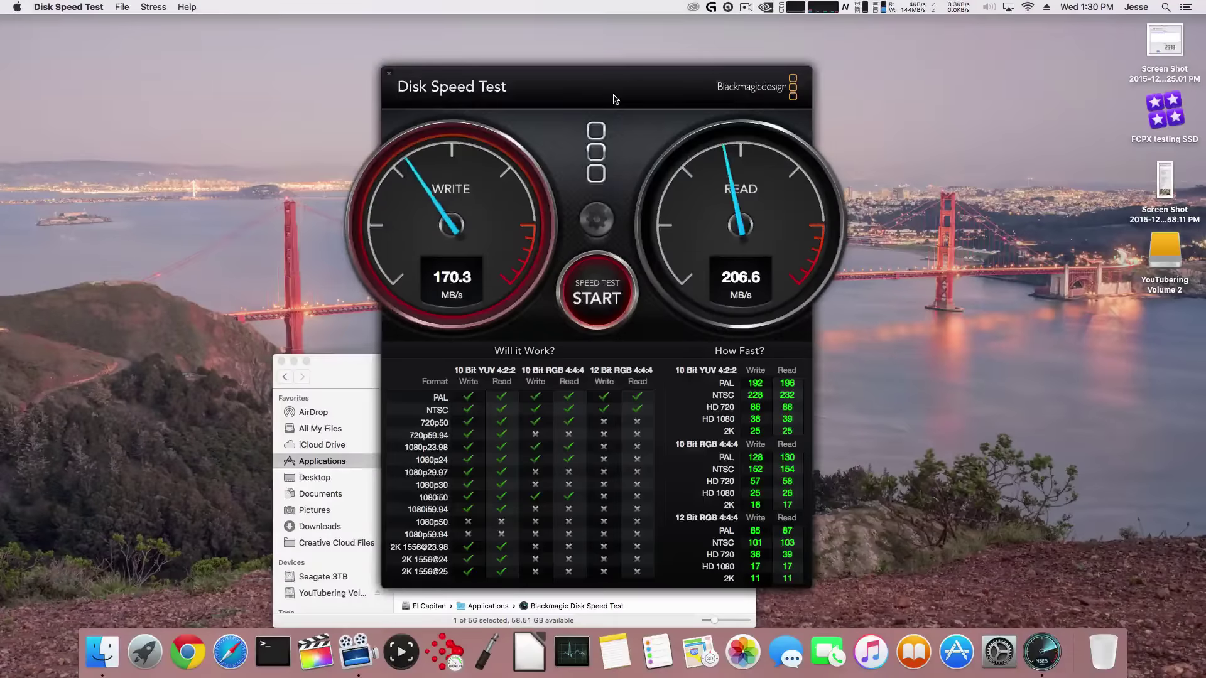
Stop the Seagate 3TB run, keeping its 167.7 MB/s write and 206.6 MB/s read results
click(593, 292)
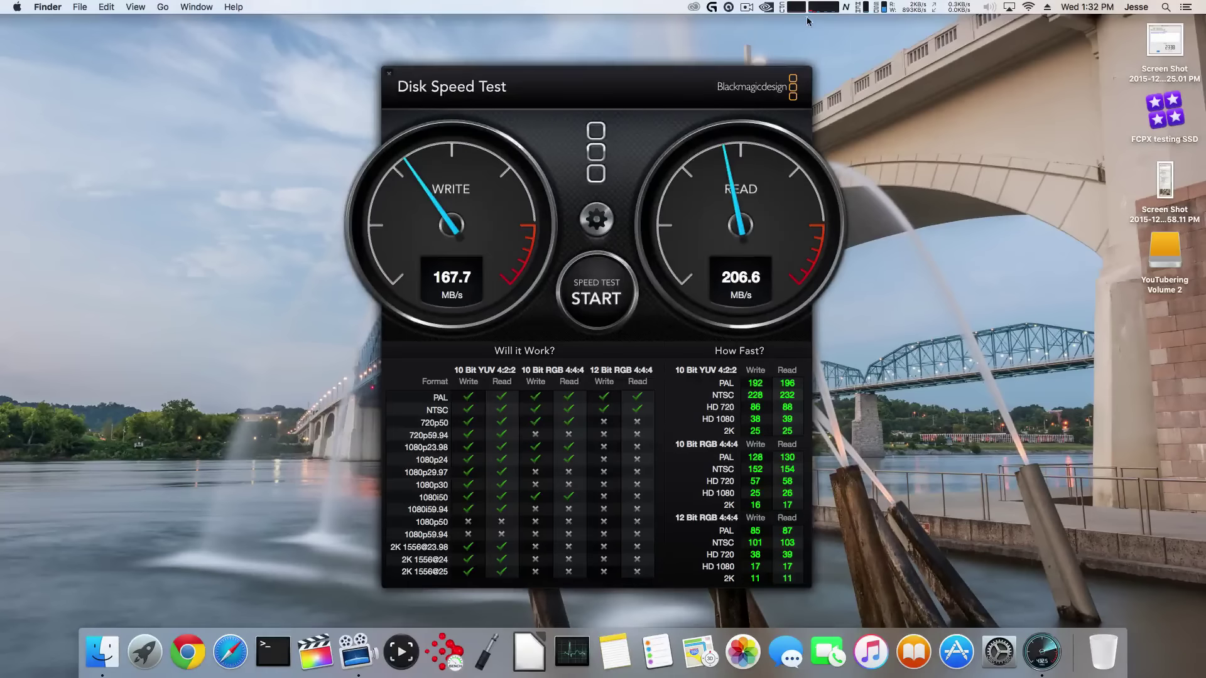
click(810, 9)
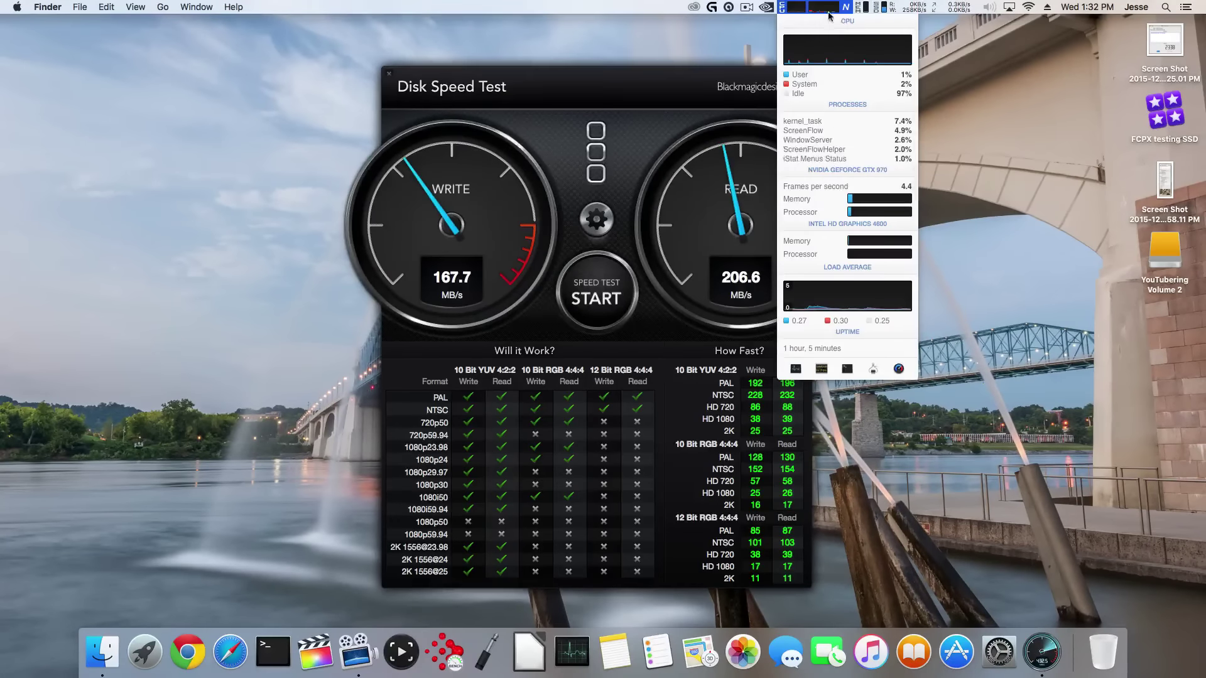
click(890, 9)
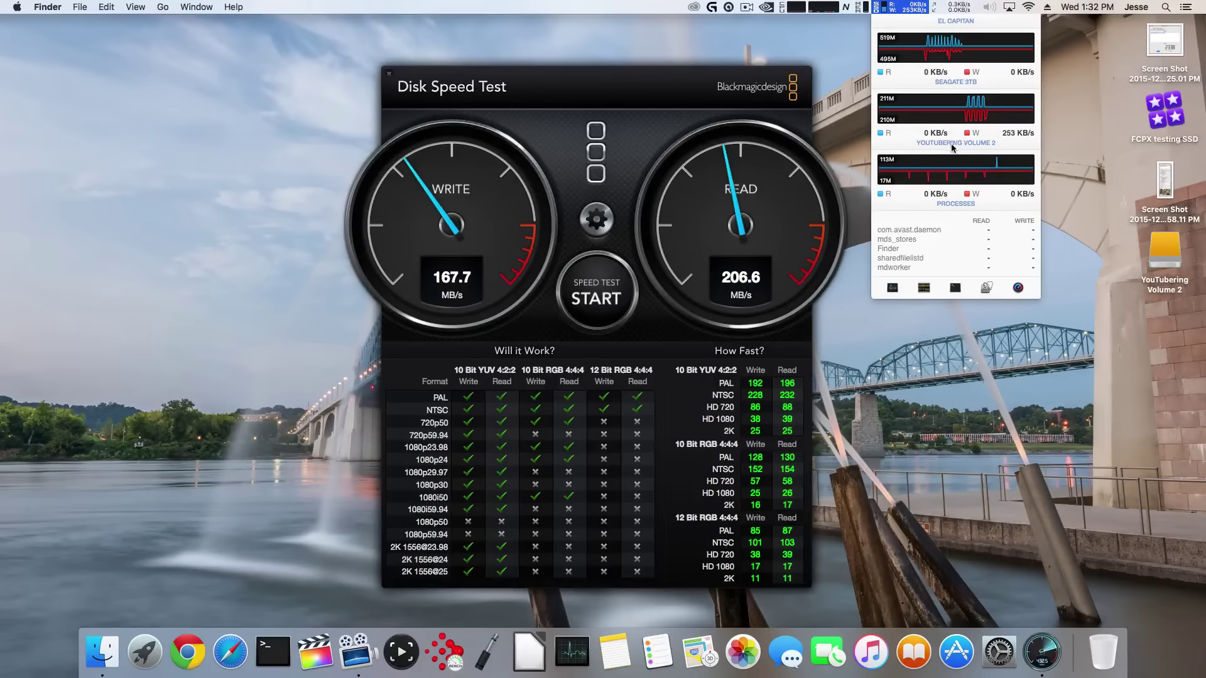
mouse_move(1002, 70)
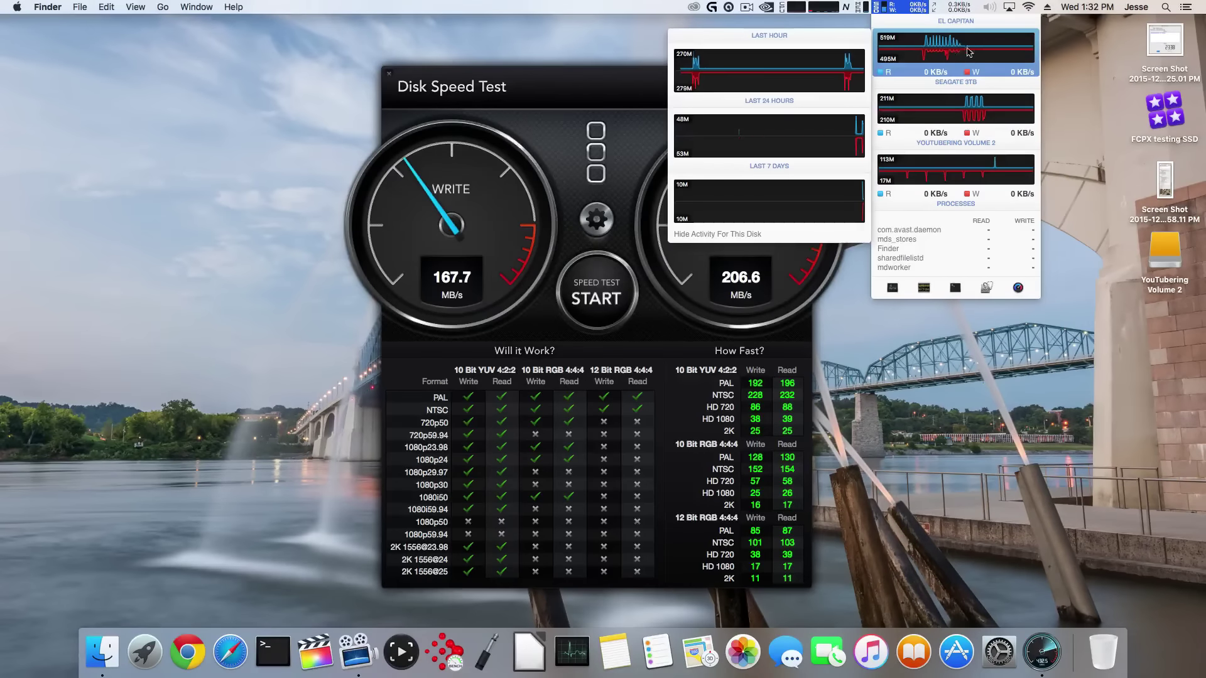
mouse_move(987, 108)
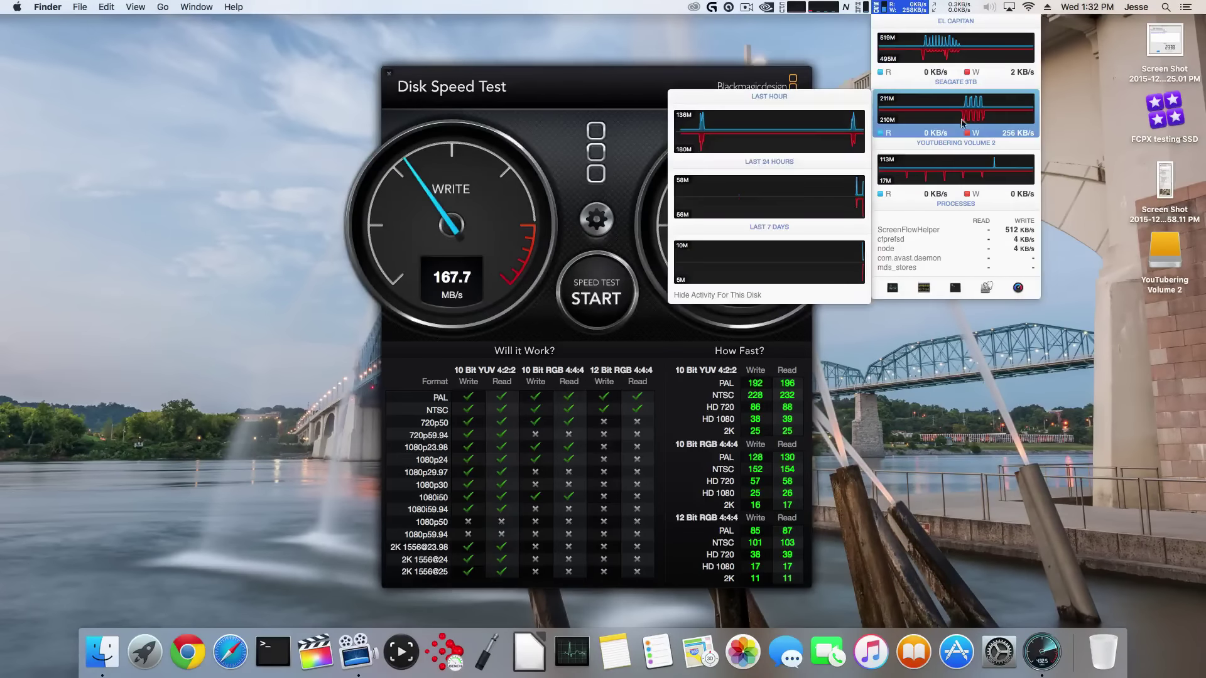
mouse_move(987, 180)
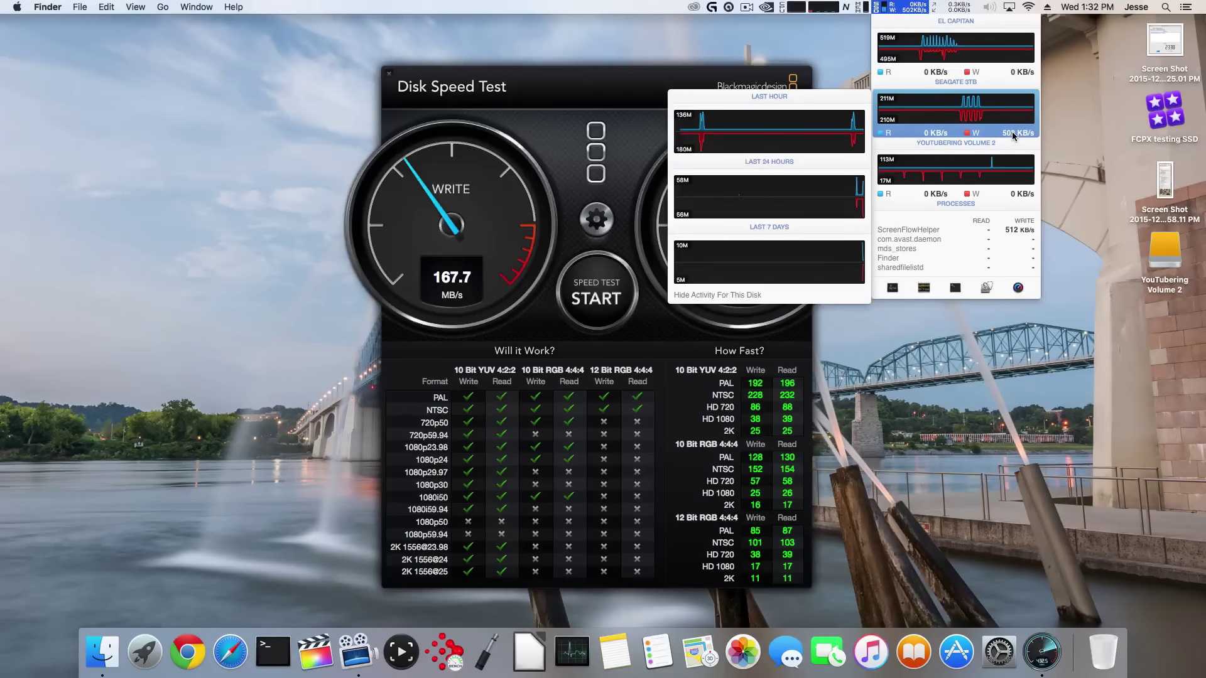
Close the disk activity details and set YouTubering Volume 2 as the target drive
click(881, 62)
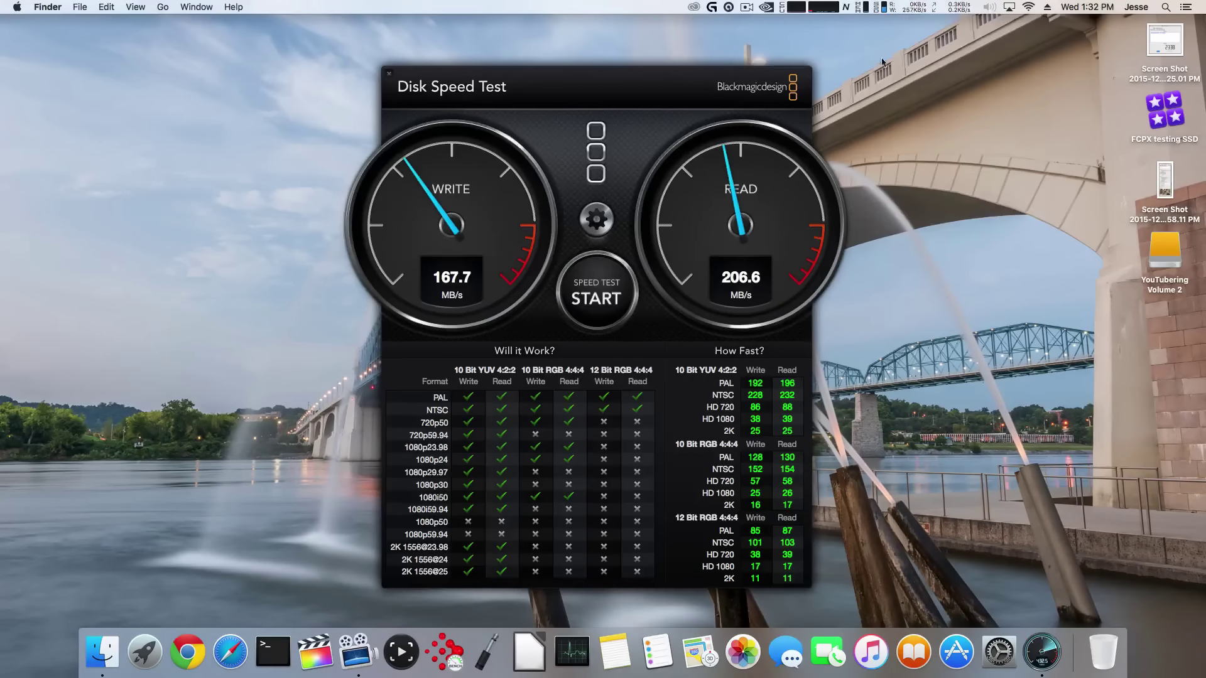
click(596, 217)
click(565, 247)
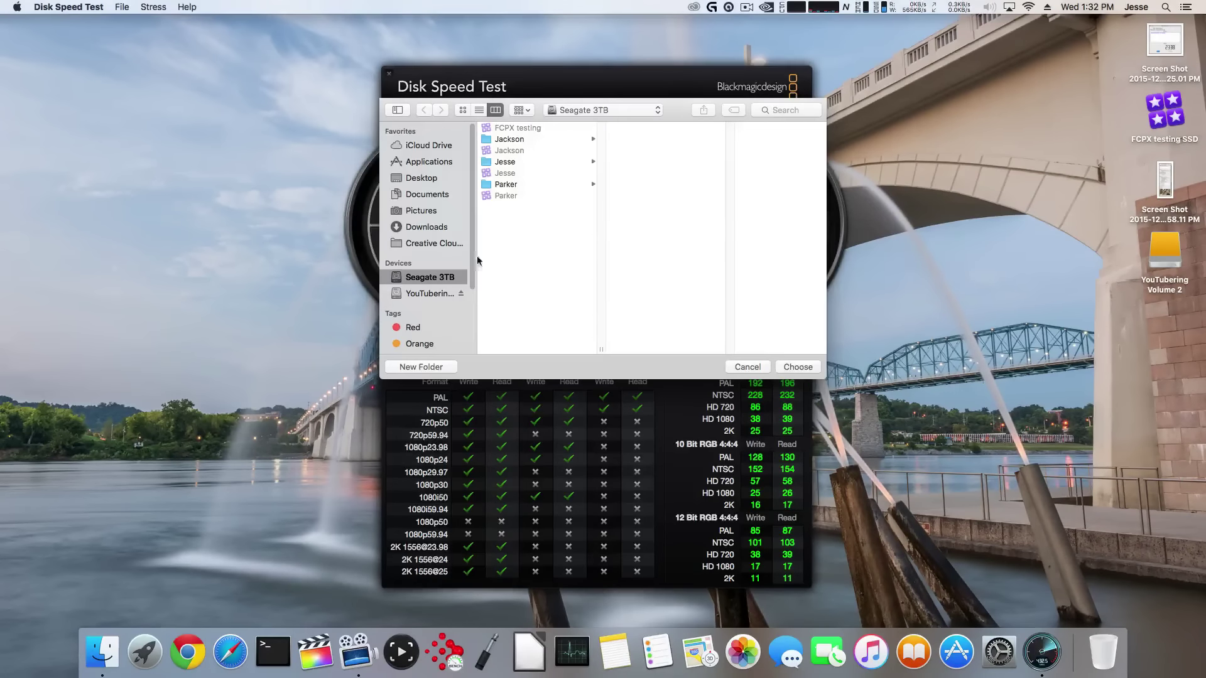
click(434, 295)
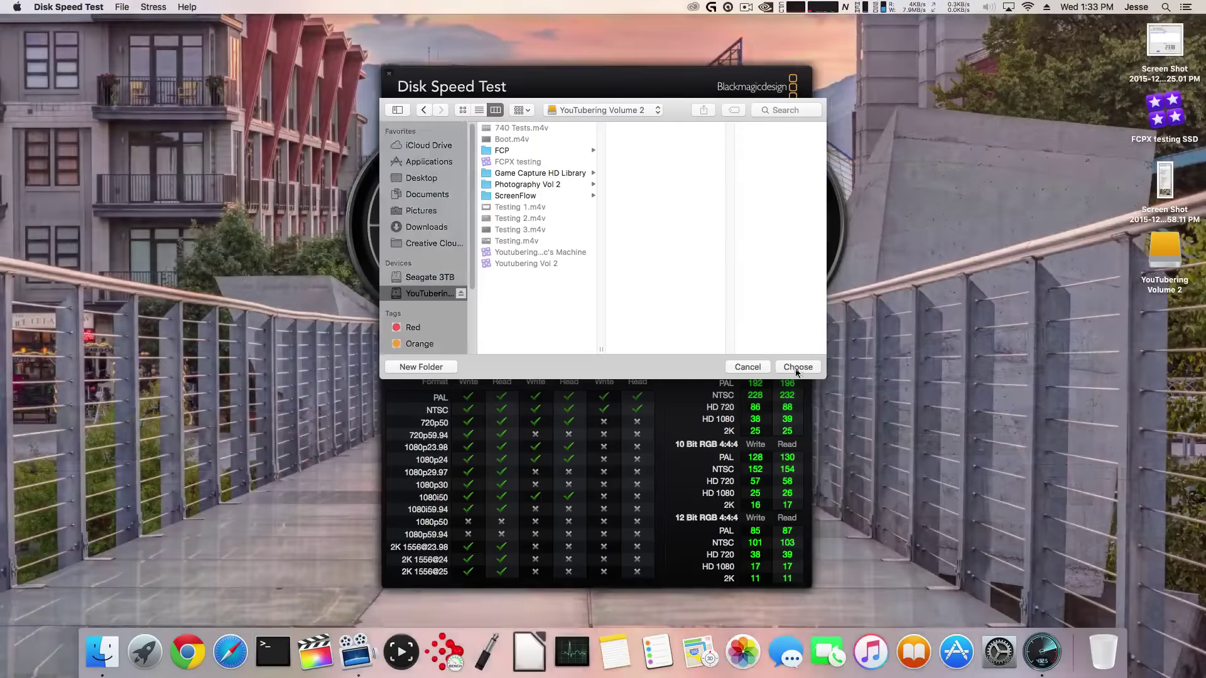
click(797, 369)
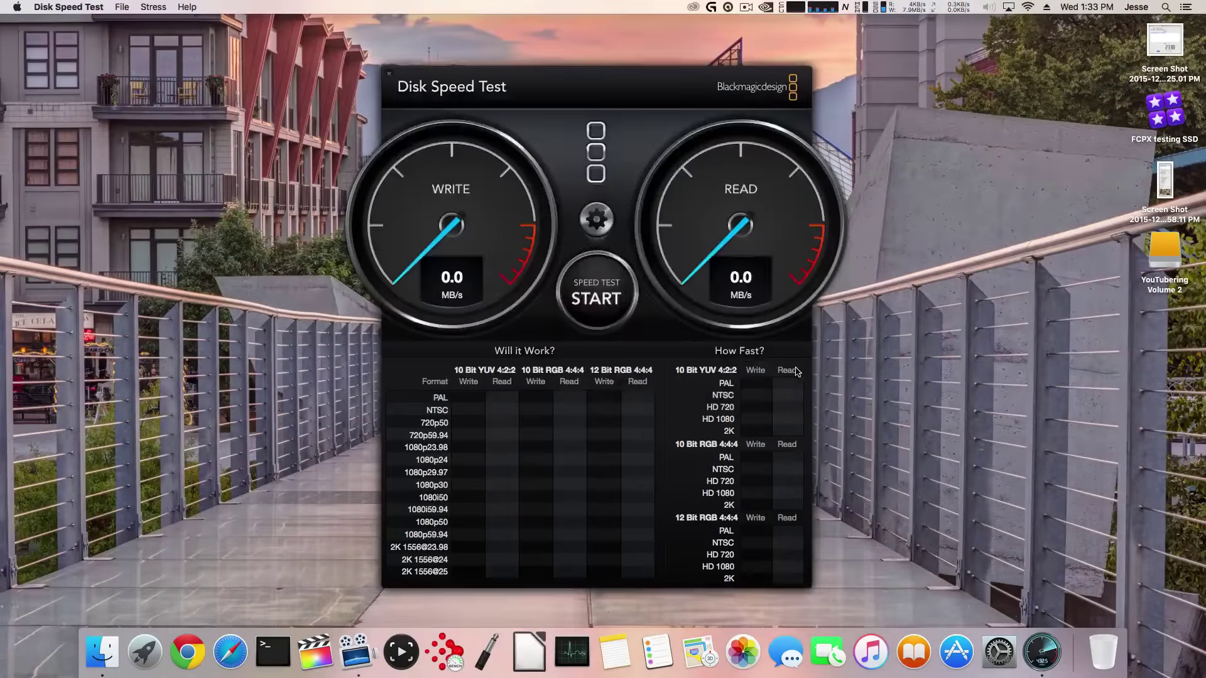
Run the USB drive benchmark, briefly checking iStat disk activity during the test
click(594, 296)
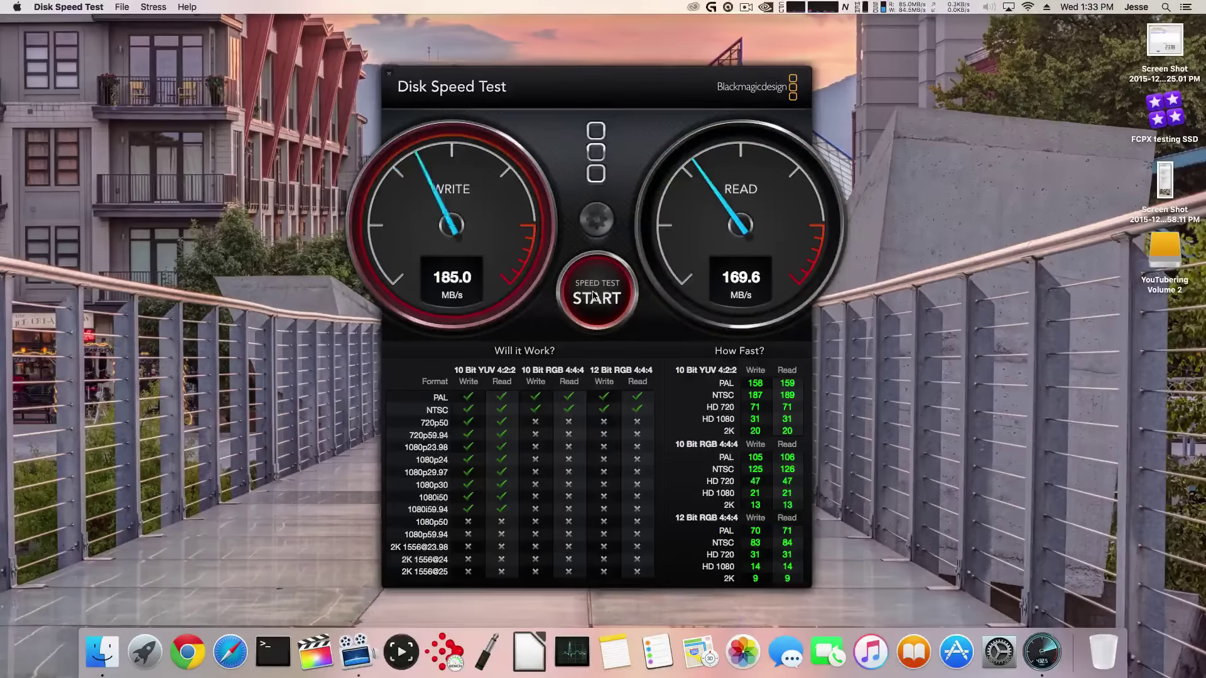
click(909, 7)
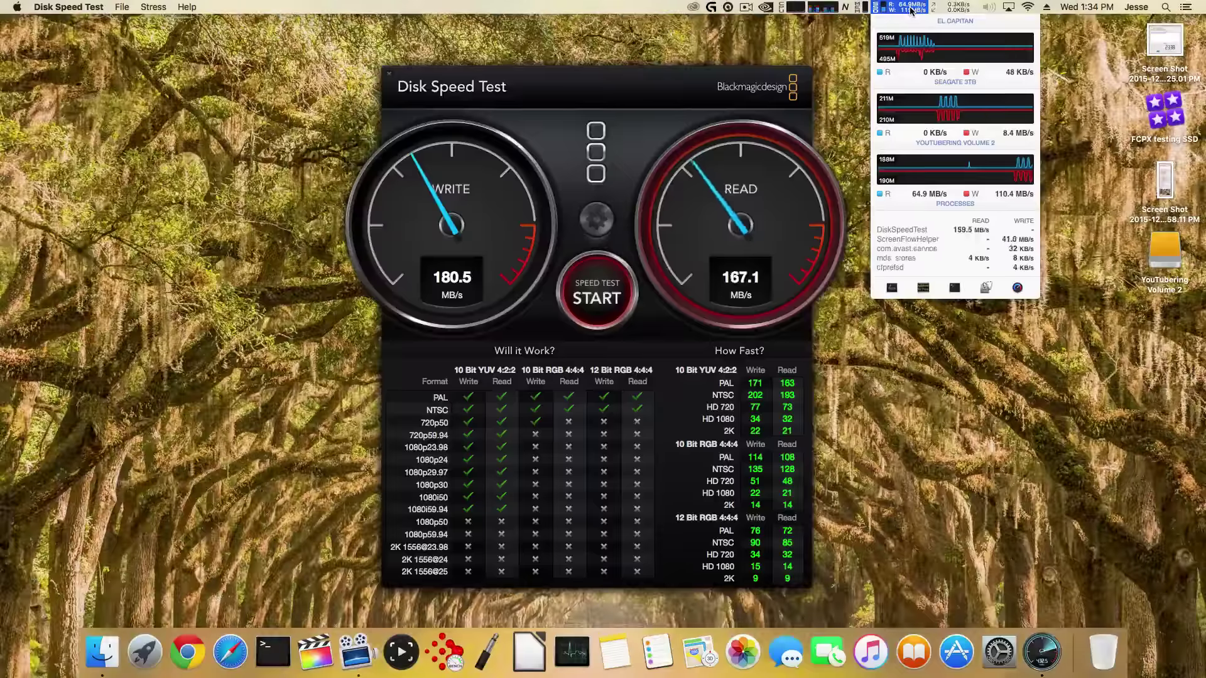
click(911, 9)
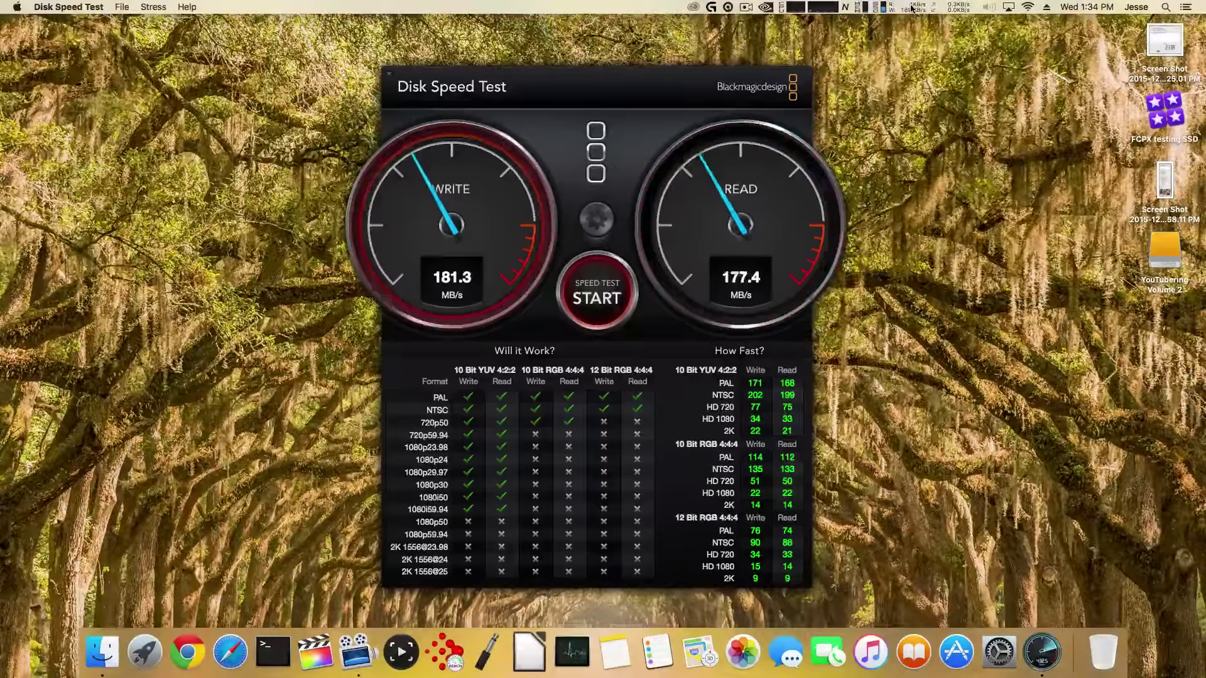